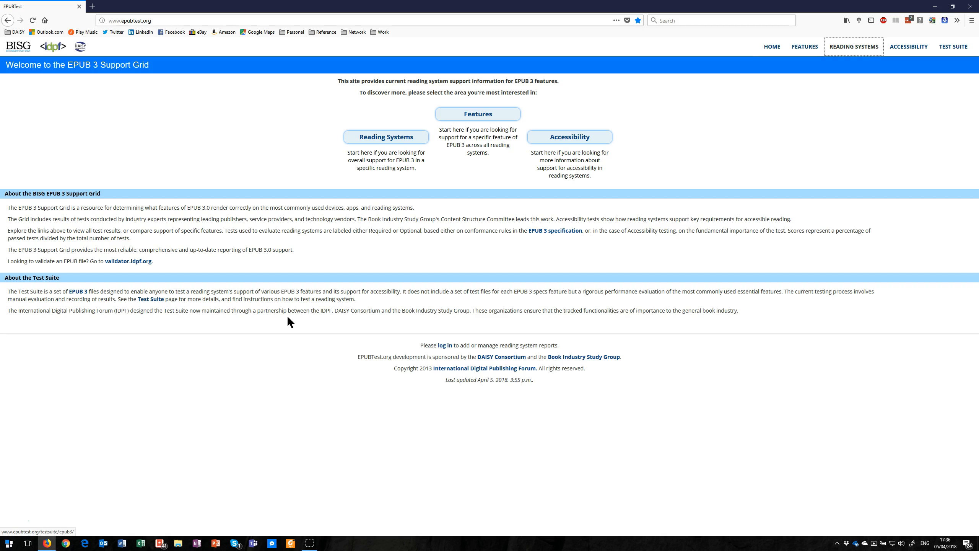
{"action": "key", "text": "Tab"}
Step: Open the login page for adding or managing reading system reports
{"action": "key", "text": "Tab"}
{"action": "key", "text": "Tab"}
{"action": "key", "text": "Tab"}
{"action": "key", "text": "Tab"}
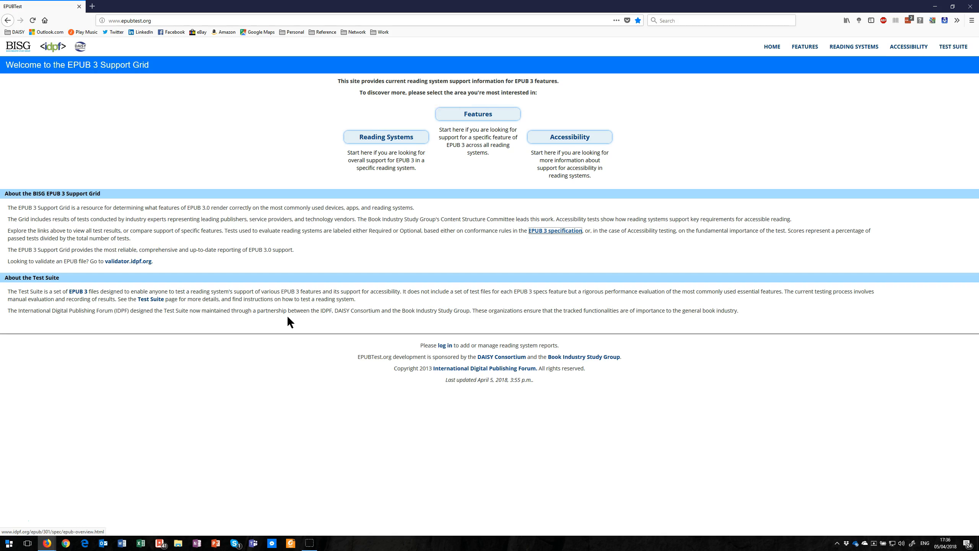
{"action": "key", "text": "Tab"}
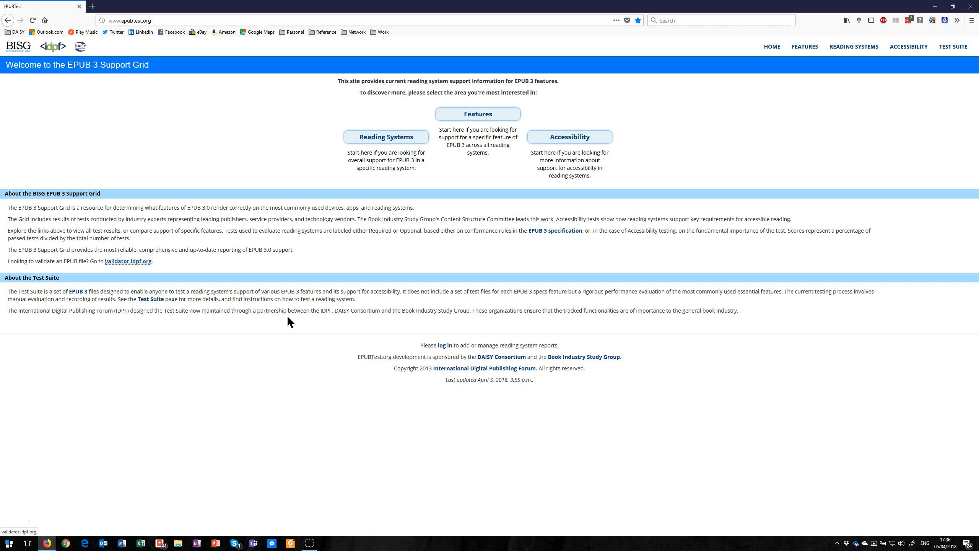
{"action": "key", "text": "Tab"}
{"action": "key", "text": "Tab"}
{"action": "key", "text": "Tab"}
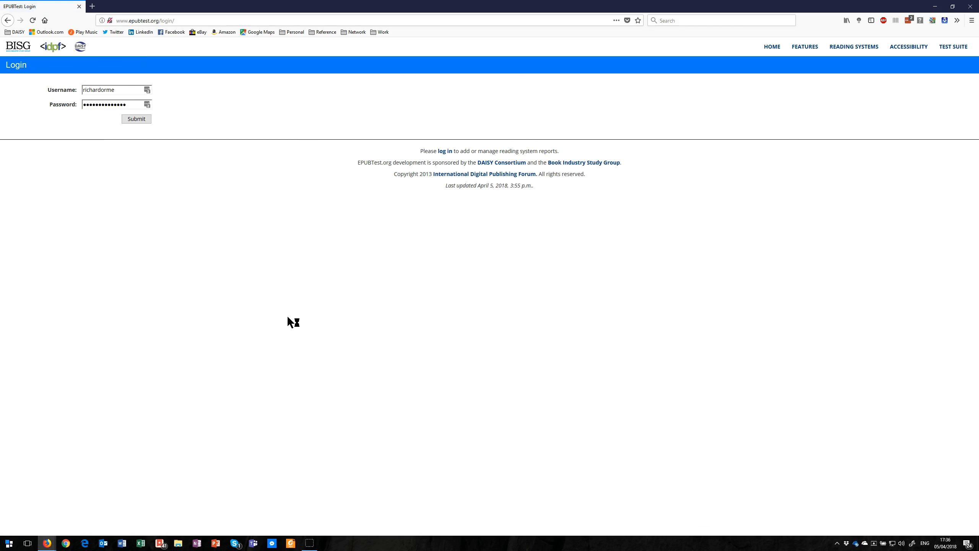
Step: Log in with the prefilled username and password
{"action": "key", "text": "Tab"}
{"action": "key", "text": "Tab"}
{"action": "key", "text": "Tab"}
{"action": "key", "text": "Return"}
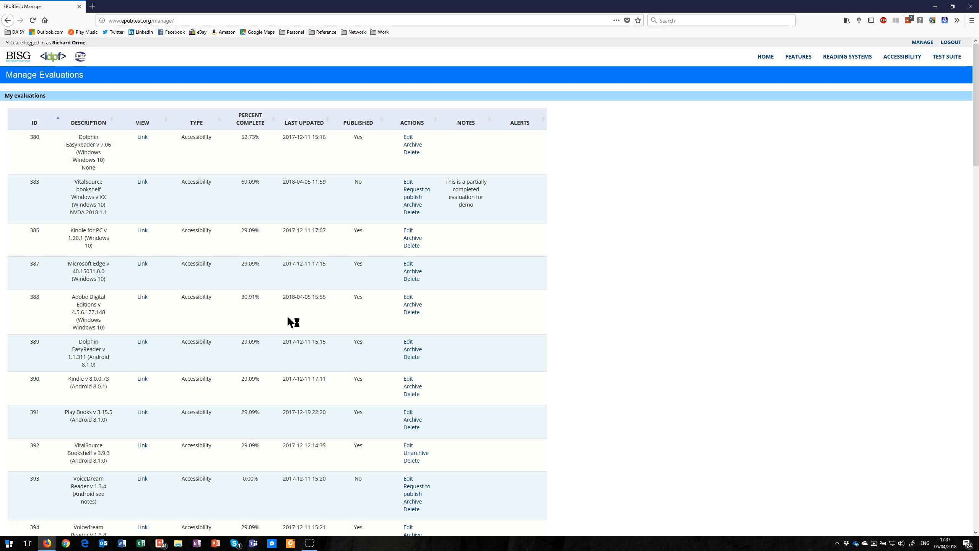
Step: Open the VitalSource bookshelf Windows evaluation for editing and enter its EPUBTEST 0300 - Fundamental Accessible Reading System Tests section
{"action": "key", "text": "Tab"}
{"action": "key", "text": "Tab"}
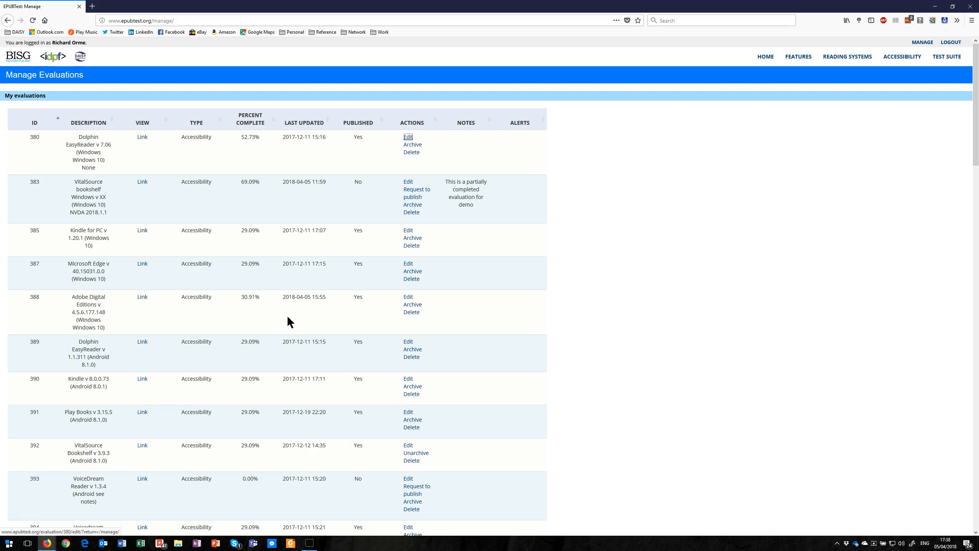
{"action": "key", "text": "Tab"}
{"action": "key", "text": "Tab"}
{"action": "key", "text": "Tab"}
{"action": "key", "text": "Tab"}
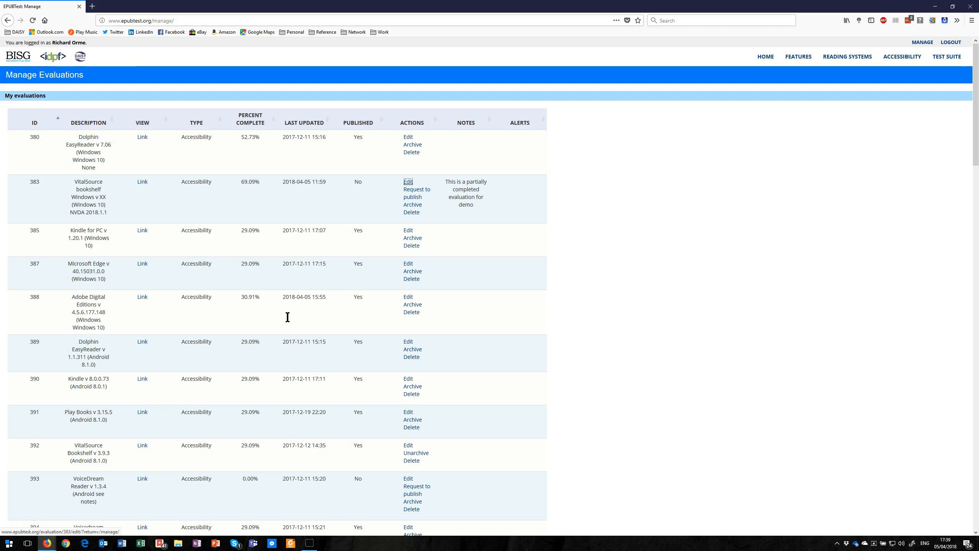
{"action": "key", "text": "Return"}
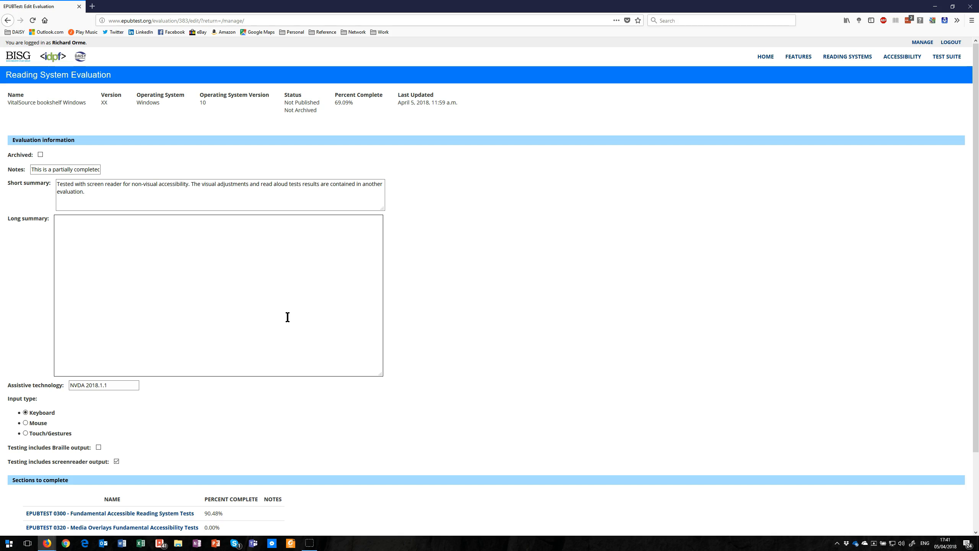
{"action": "key", "text": "Tab"}
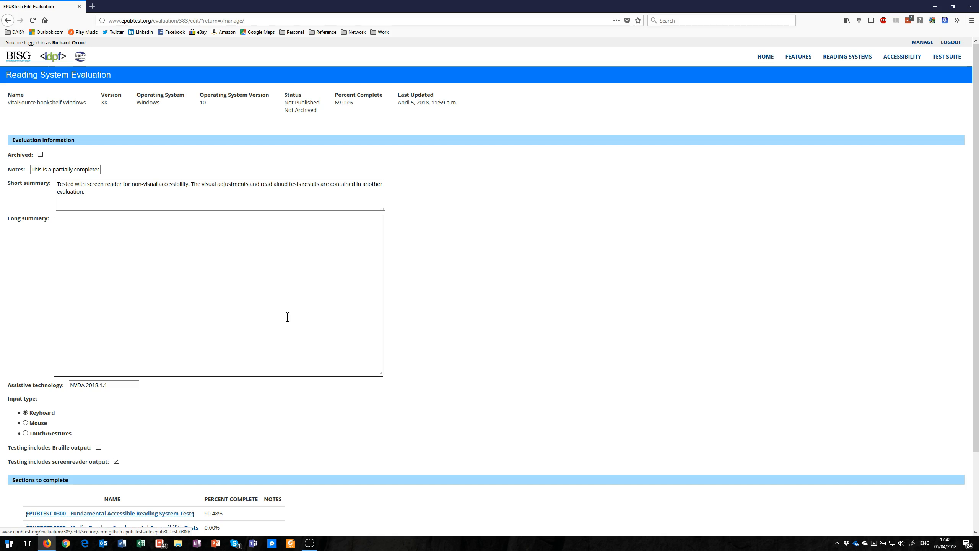
{"action": "key", "text": "Return"}
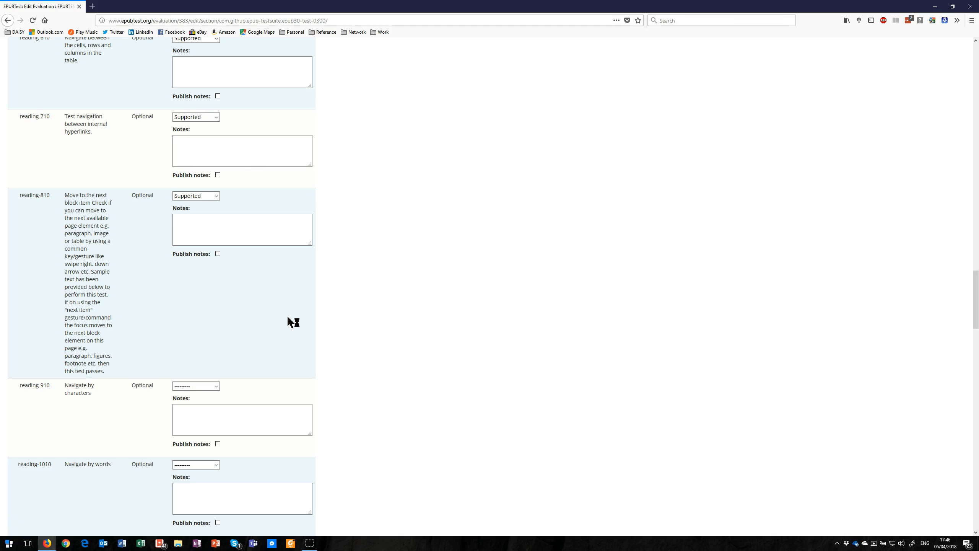
Step: Launch the VitalSource Bookshelf application from the evaluation form's reading-910 entry
{"action": "key", "text": "Tab"}
{"action": "key", "text": "super"}
{"action": "type", "text": "book"}
{"action": "key", "text": "Return"}
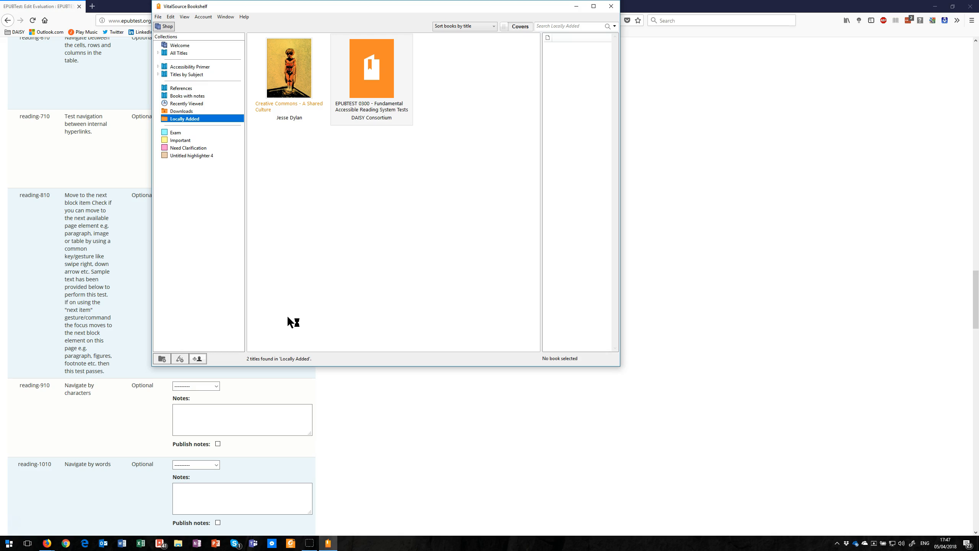
Step: Open the locally added EPUBTEST 0300 book and go to the reading-910 test in the Non-Visual Reading Tests chapter
{"action": "key", "text": "Tab"}
{"action": "key", "text": "Tab"}
{"action": "key", "text": "Tab"}
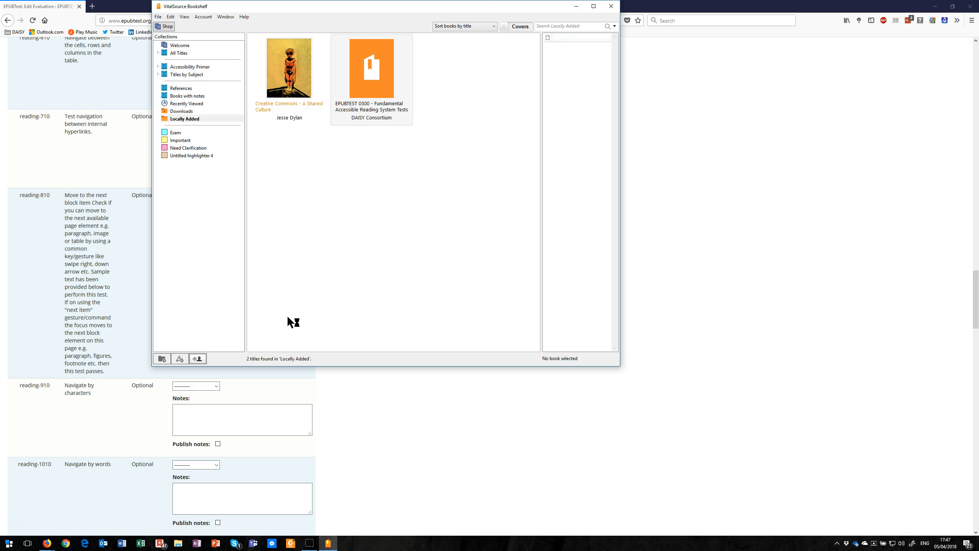
{"action": "key", "text": "Tab"}
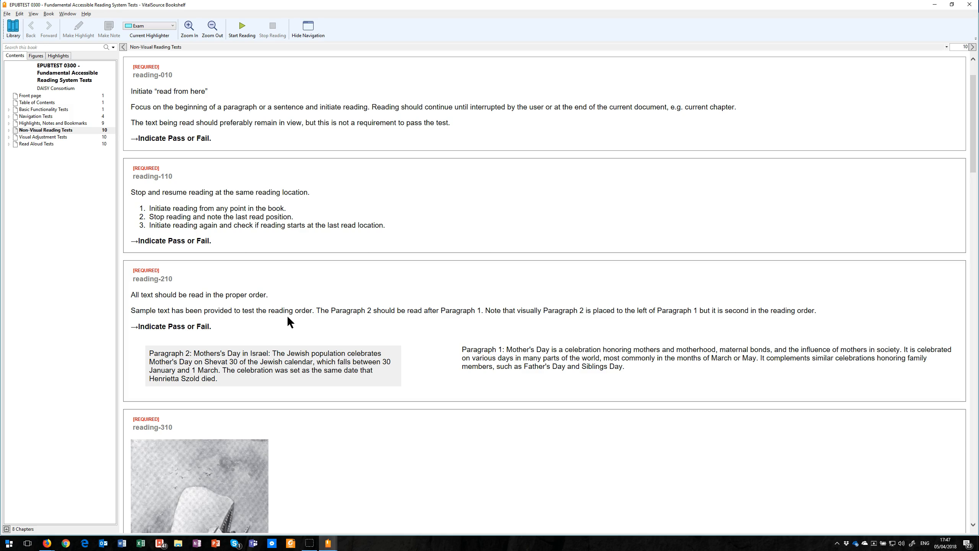
{"action": "key", "text": "Tab"}
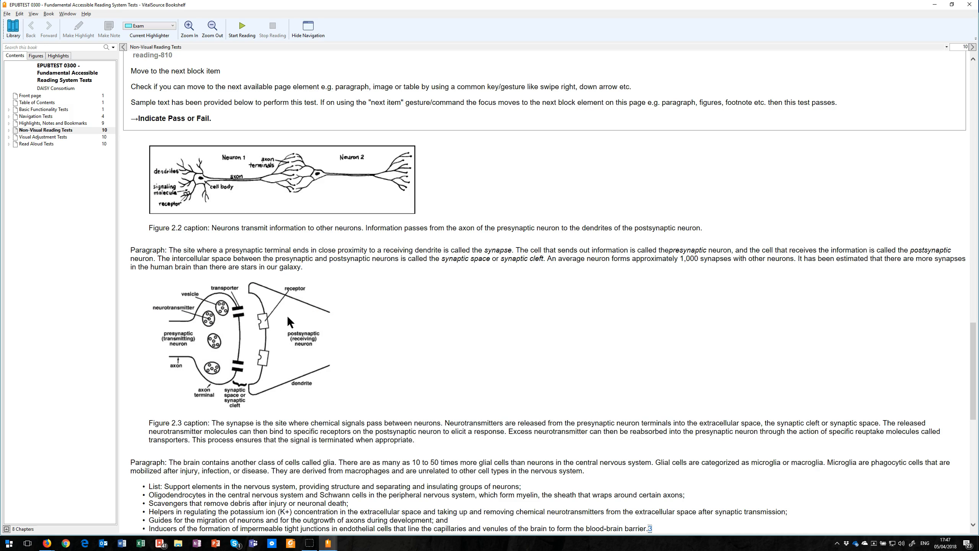
{"action": "key", "text": "Tab"}
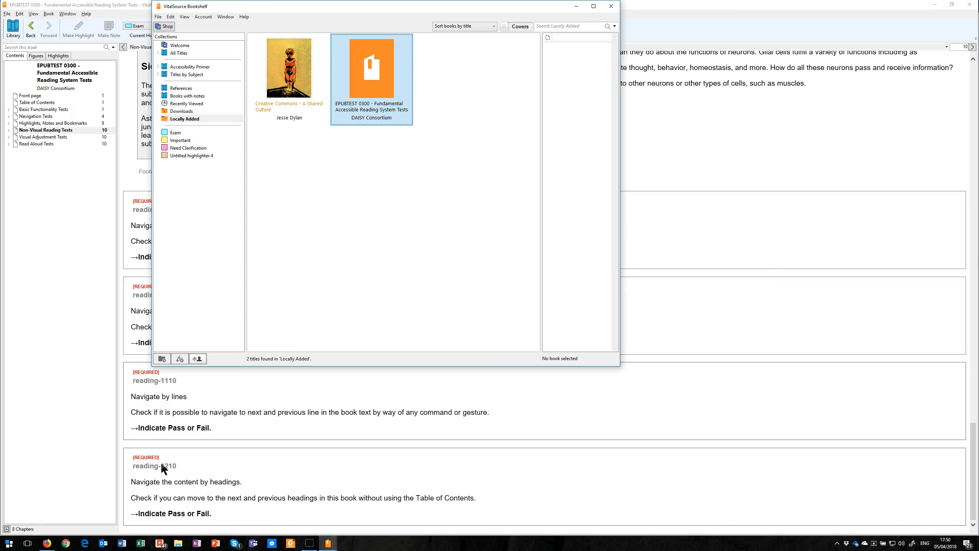
Step: Switch to Firefox, mark reading-910 as Supported and publish the note "I spelled out the words using the left and right arrow keys."
{"action": "key", "text": "alt+Tab"}
{"action": "key", "text": "alt+Tab"}
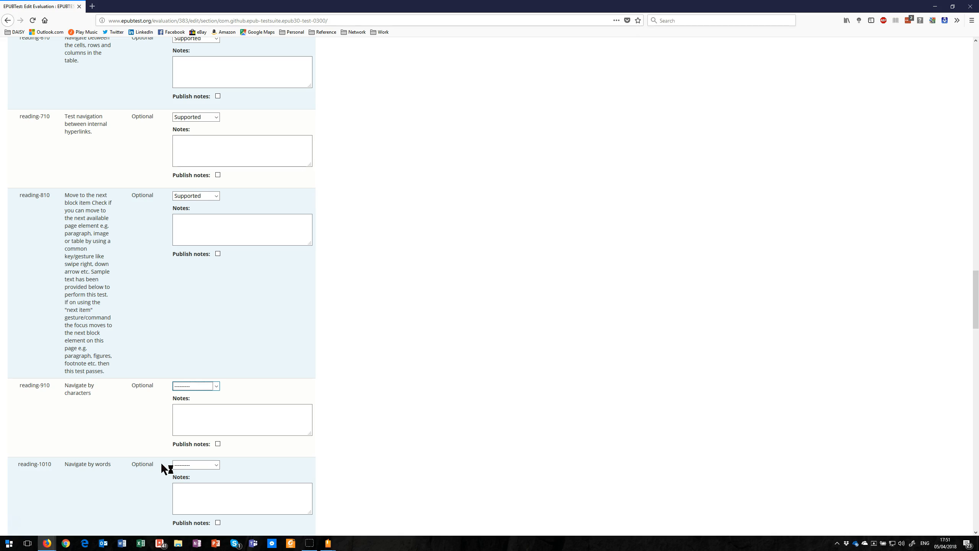
{"action": "key", "text": "Down"}
{"action": "key", "text": "Tab"}
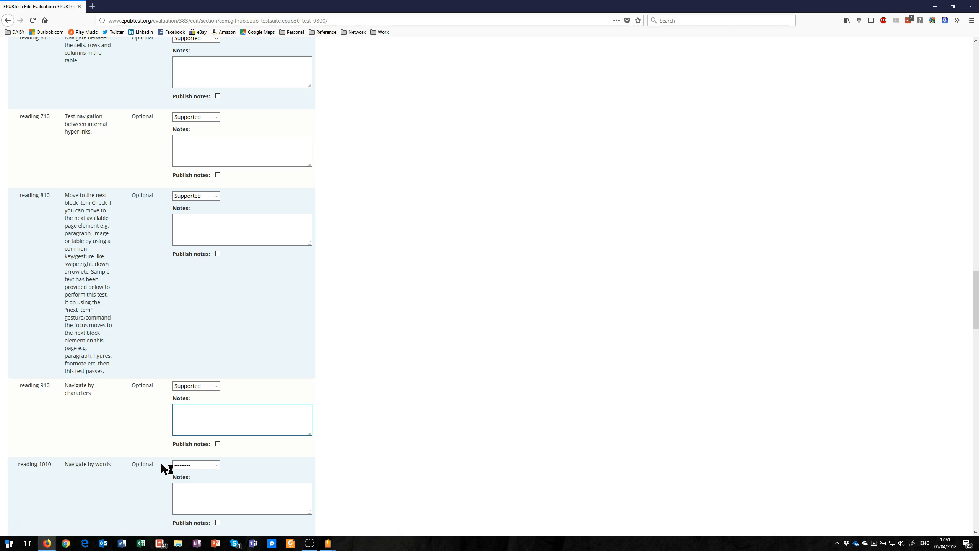
{"action": "type", "text": "I spelled out the words using the left and right arrow keys."}
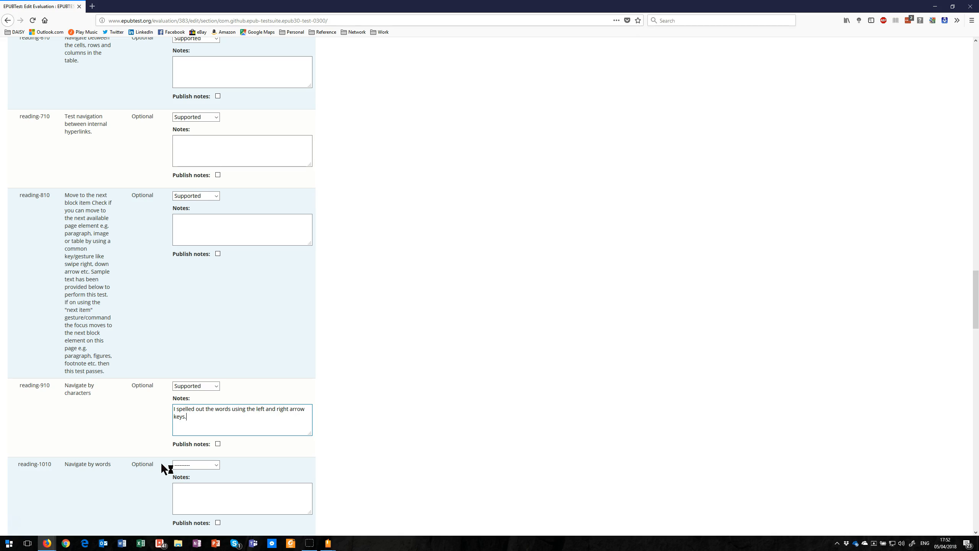
{"action": "key", "text": "Tab"}
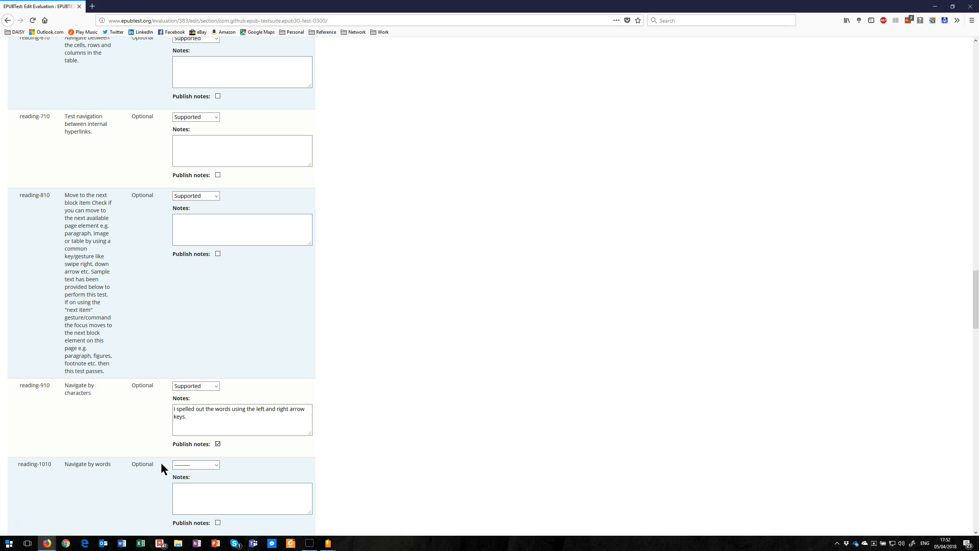
{"action": "key", "text": "Tab"}
Step: Switch to VitalSource Bookshelf and examine the reading-1010 word navigation test near the end of the Non-Visual Reading Tests chapter
{"action": "key", "text": "alt+Tab"}
{"action": "key", "text": "alt+Tab"}
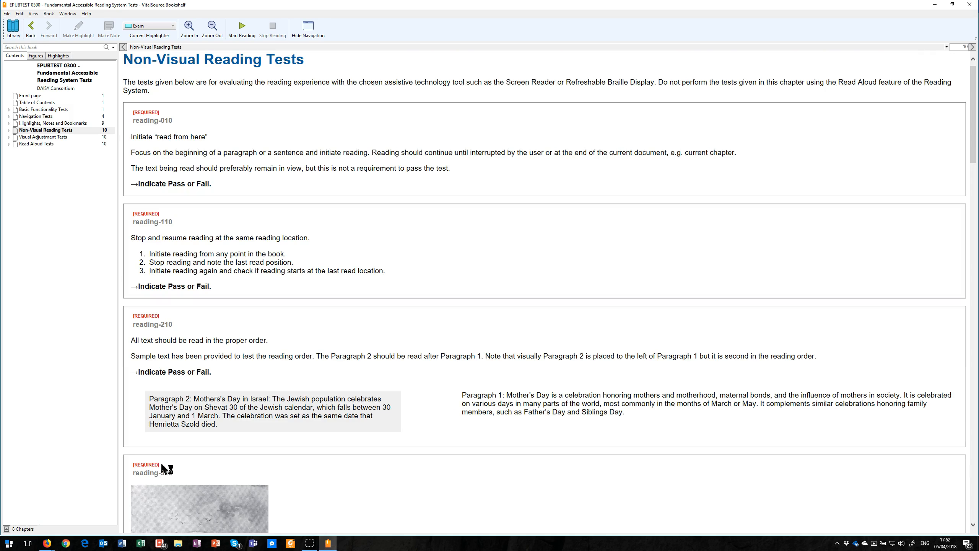
{"action": "key", "text": "ctrl+End"}
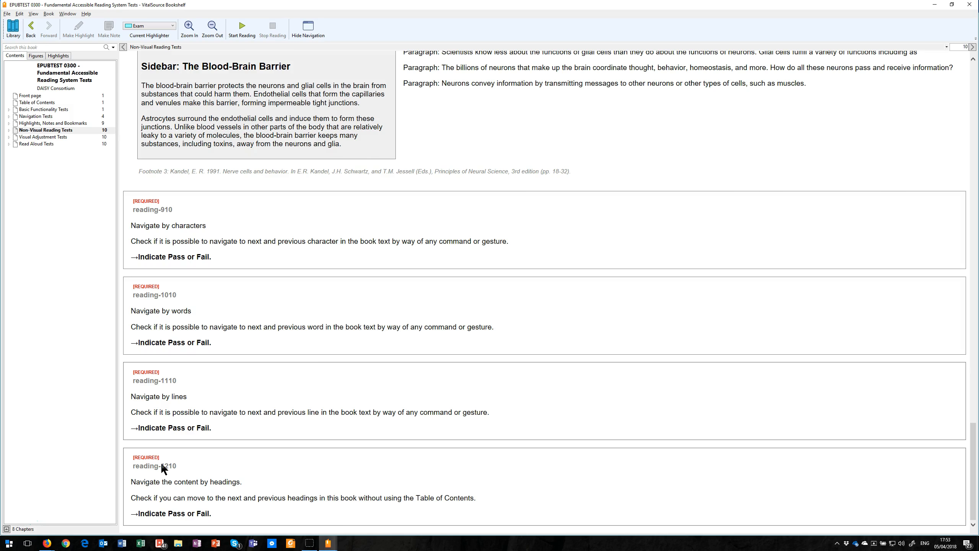
Step: Switch to Firefox, mark reading-1010 as Supported and publish the note "I was able to move between the words with control right and left arrow."
{"action": "key", "text": "alt+Tab"}
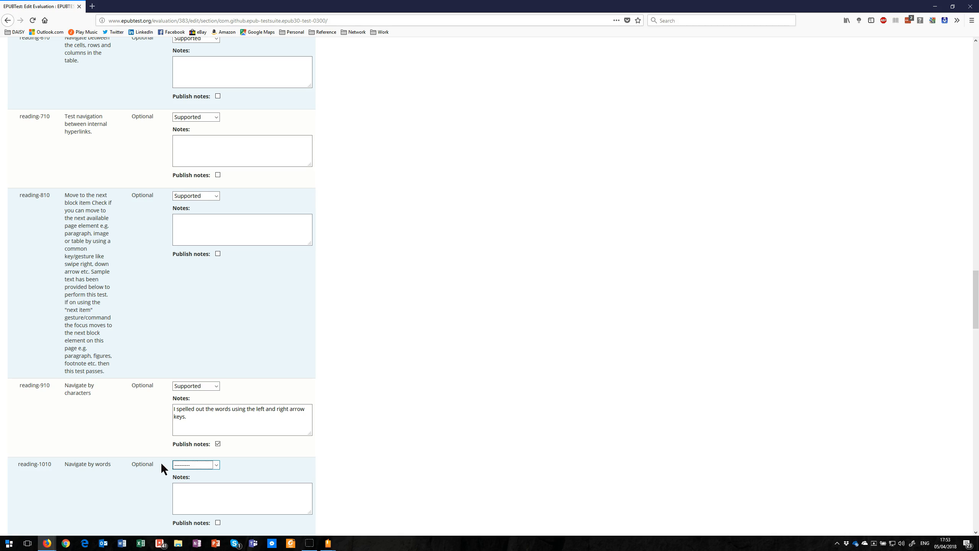
{"action": "key", "text": "Down"}
{"action": "key", "text": "Tab"}
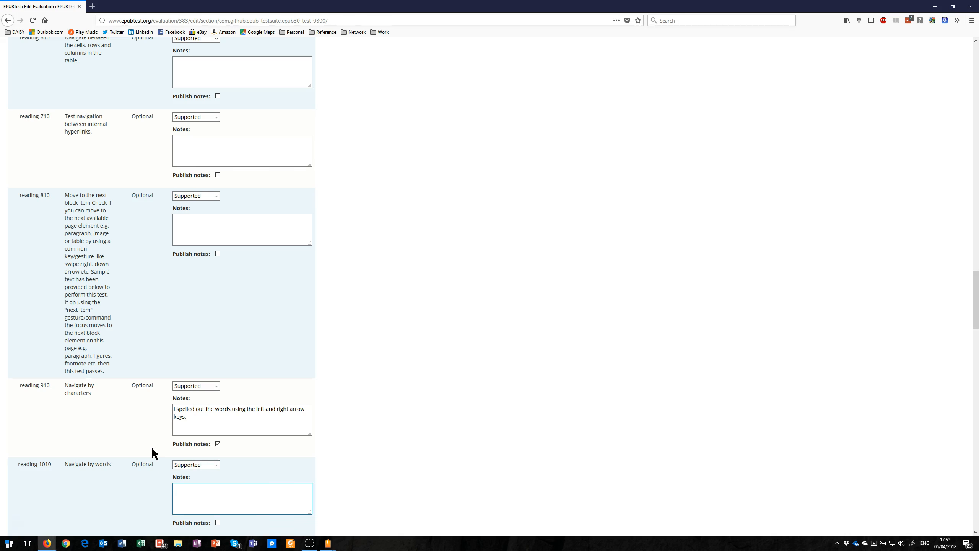
{"action": "type", "text": "I spe"}
{"action": "key", "text": "BackSpace"}
{"action": "key", "text": "BackSpace"}
{"action": "key", "text": "BackSpace"}
{"action": "key", "text": "BackSpace"}
{"action": "type", "text": "was able to move between the words with control right and left arrow."}
{"action": "key", "text": "ctrl+Left"}
{"action": "key", "text": "ctrl+Left"}
{"action": "key", "text": "Right"}
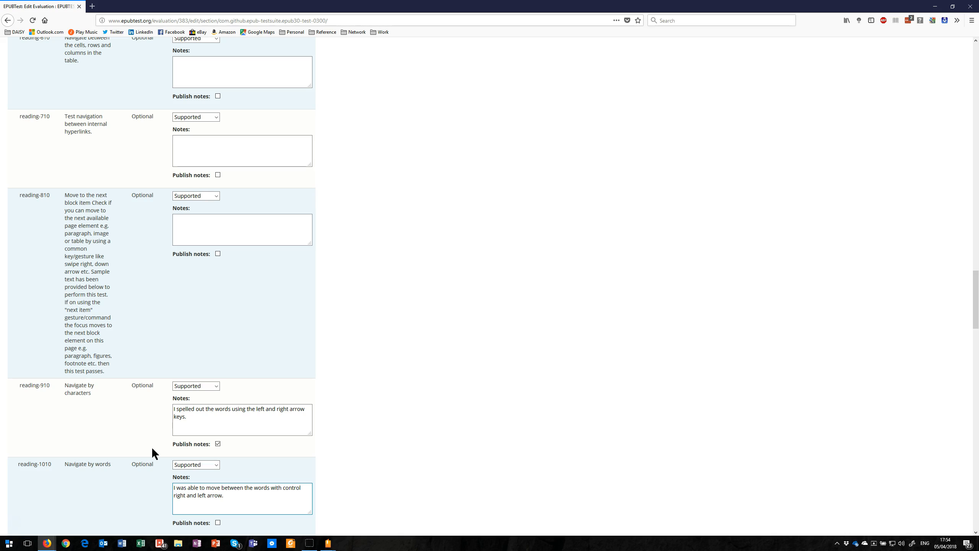
{"action": "key", "text": "Tab"}
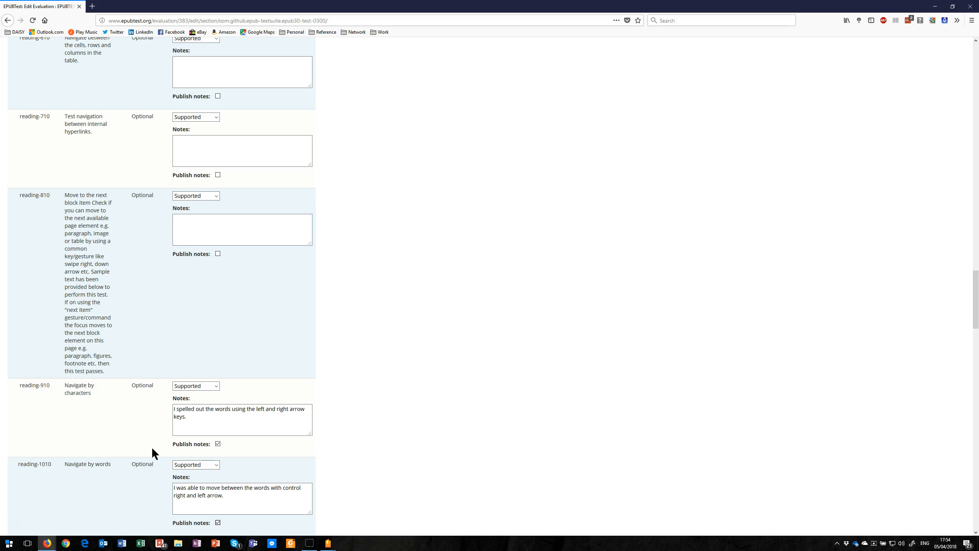
Step: Save the EPUBTEST 0300 section results and go back to the evaluation
{"action": "key", "text": "End"}
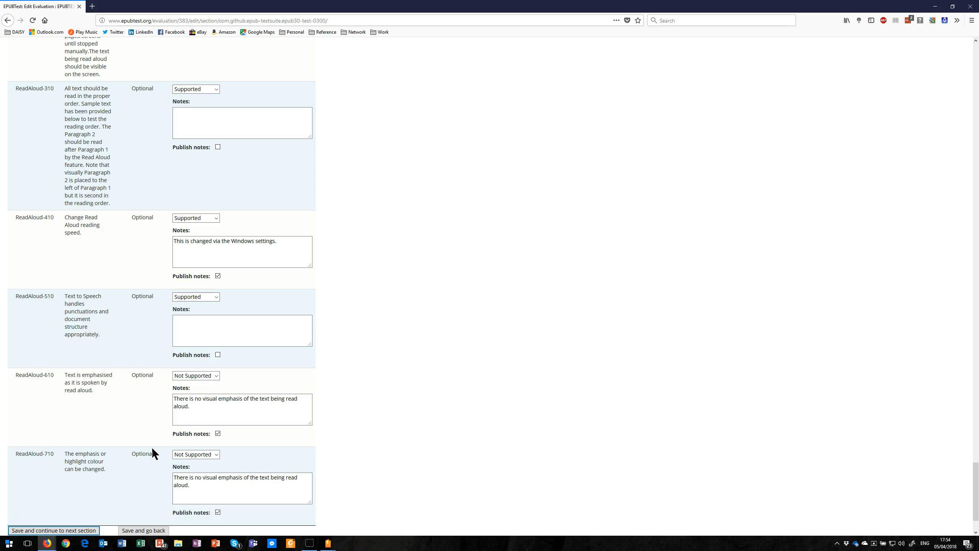
{"action": "key", "text": "Tab"}
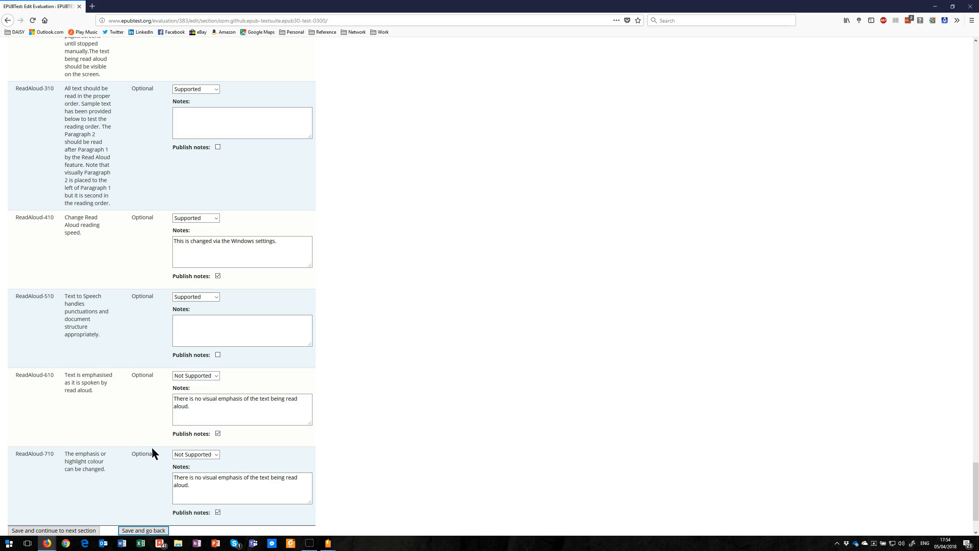
{"action": "key", "text": "Return"}
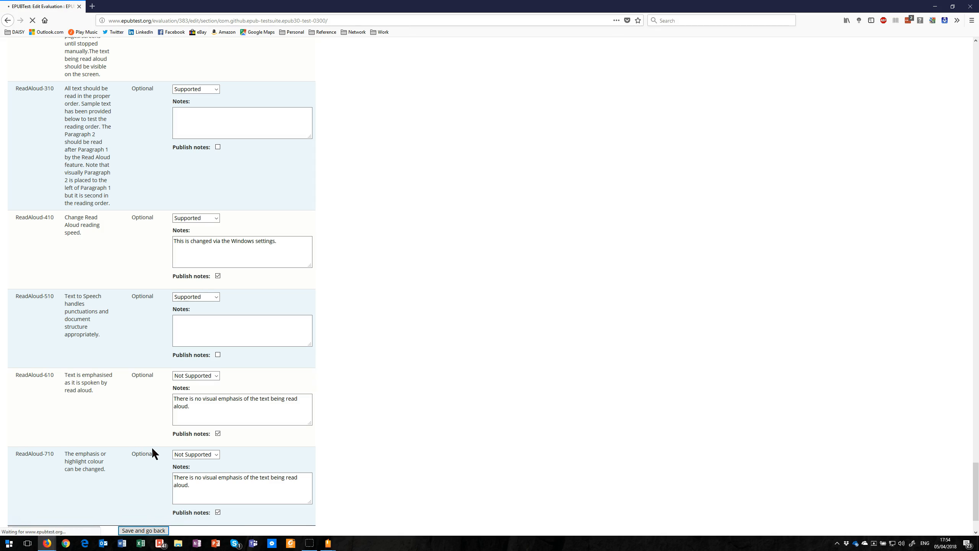